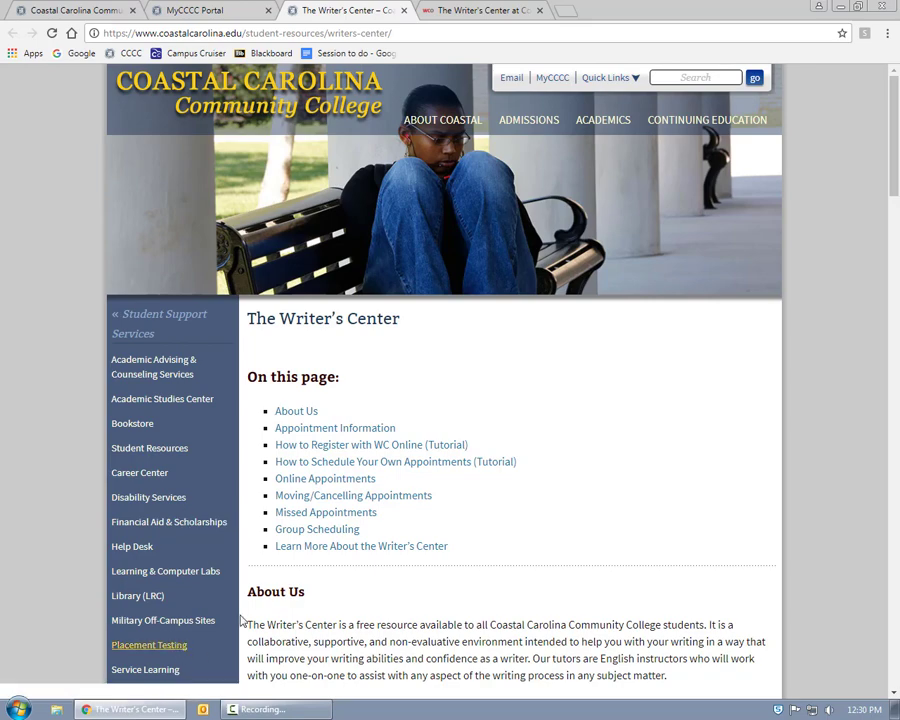
# Check the WC Online registration section, then open the Writer's Center appointment scheduler.
pyautogui.click(348, 445)
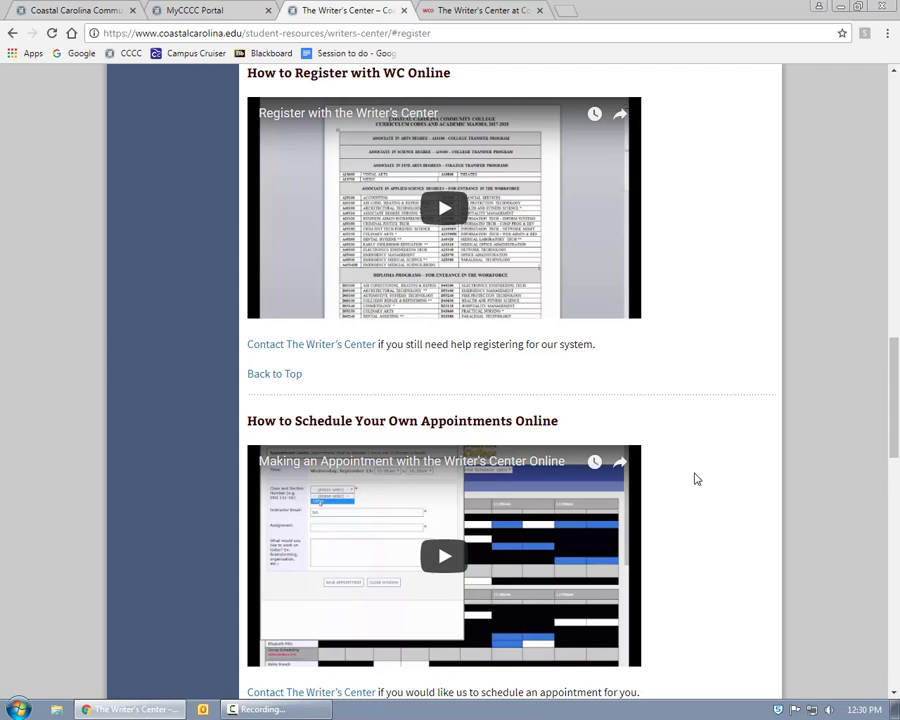
pyautogui.scroll(8, 693, 474)
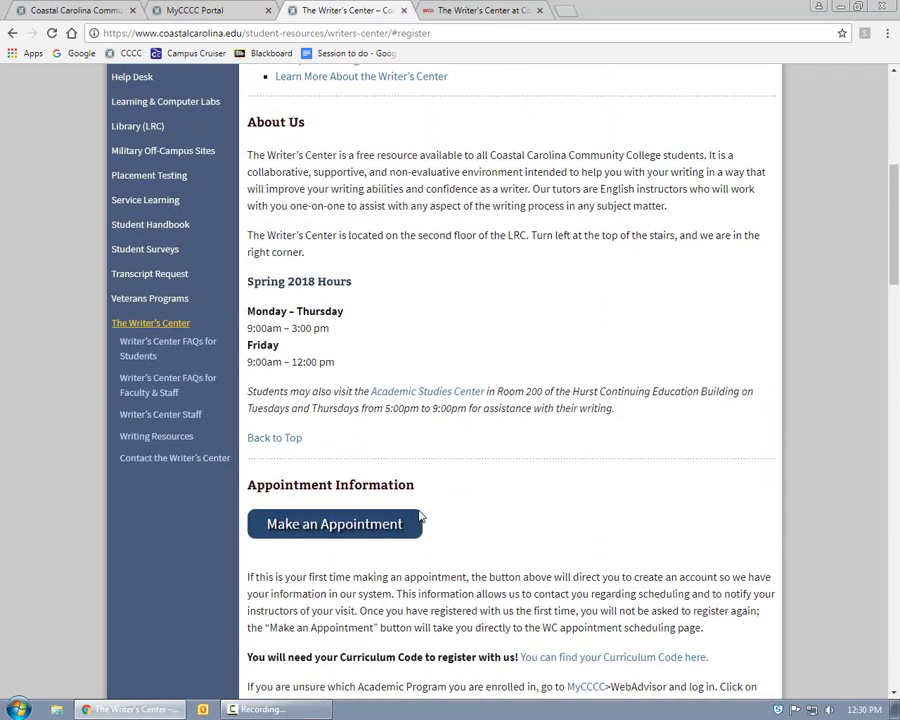
pyautogui.click(445, 10)
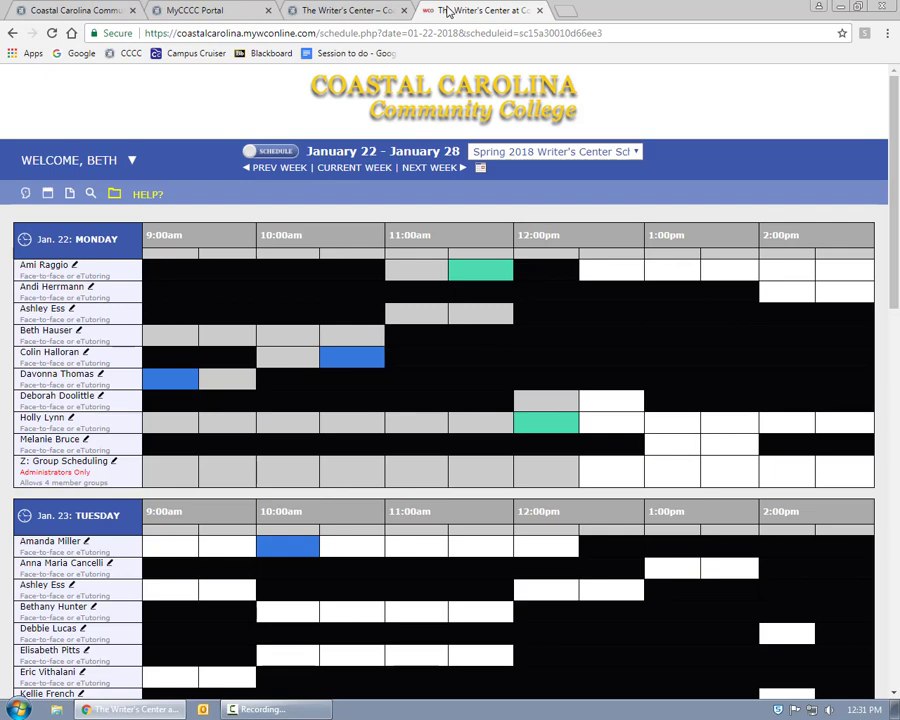
# Pick a tutor's open 9:00am slot on Wednesday, January 24.
pyautogui.scroll(-5, 332, 354)
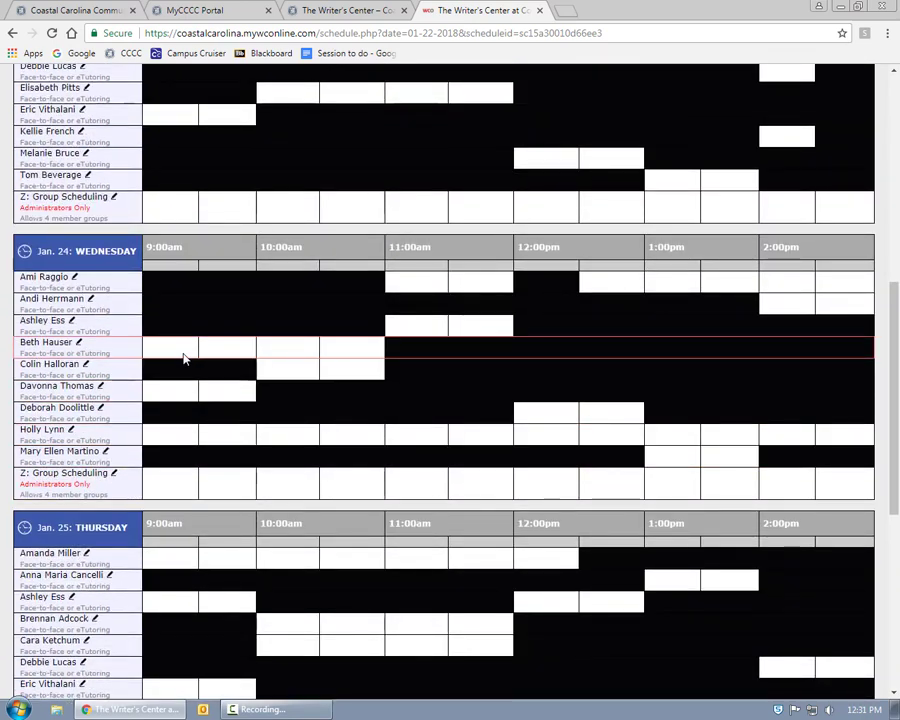
pyautogui.click(180, 352)
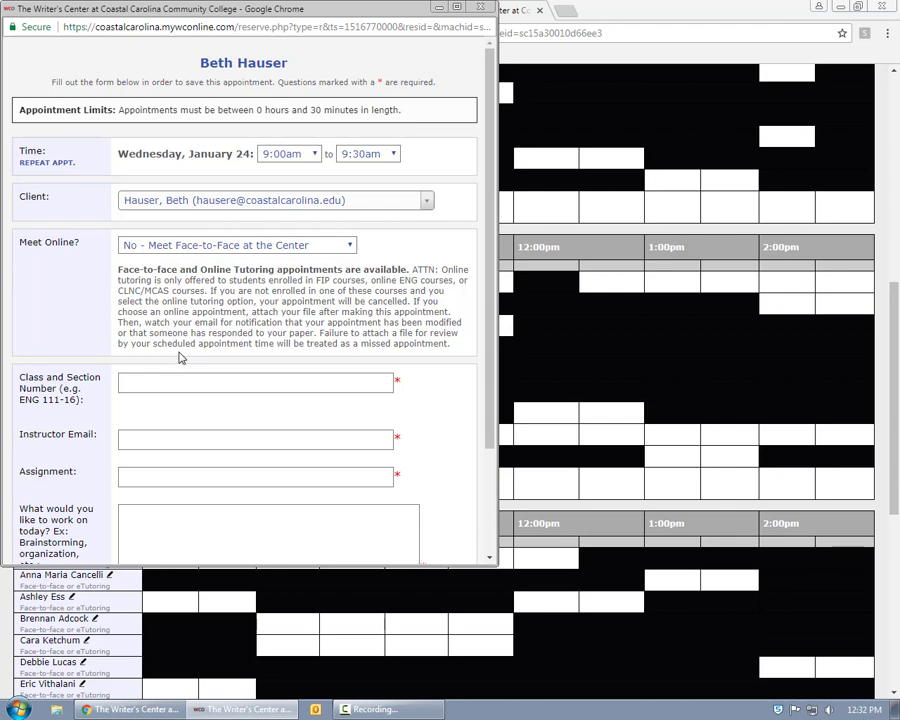
# Set Meet Online to Yes, class and section ENG 112-03, and enter the instructor's email.
pyautogui.click(178, 246)
pyautogui.click(178, 272)
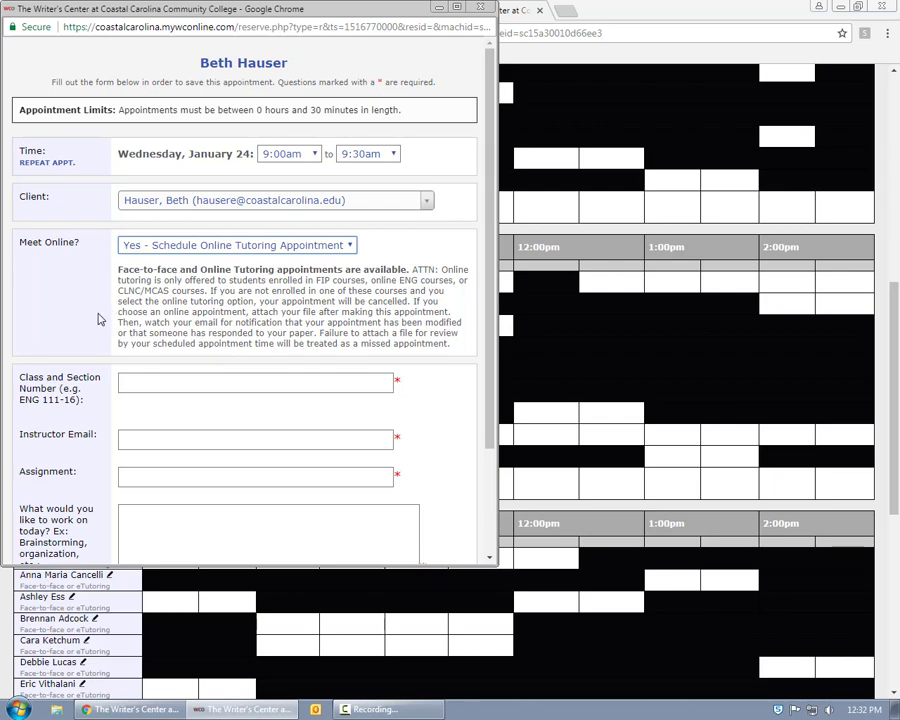
pyautogui.click(190, 384)
pyautogui.write('ENG 112-03')
pyautogui.press('Tab')
# Enter assignment 'Rhetorical Analysis', request help with pathos analysis and MLA documentation, and save.
pyautogui.press('Tab')
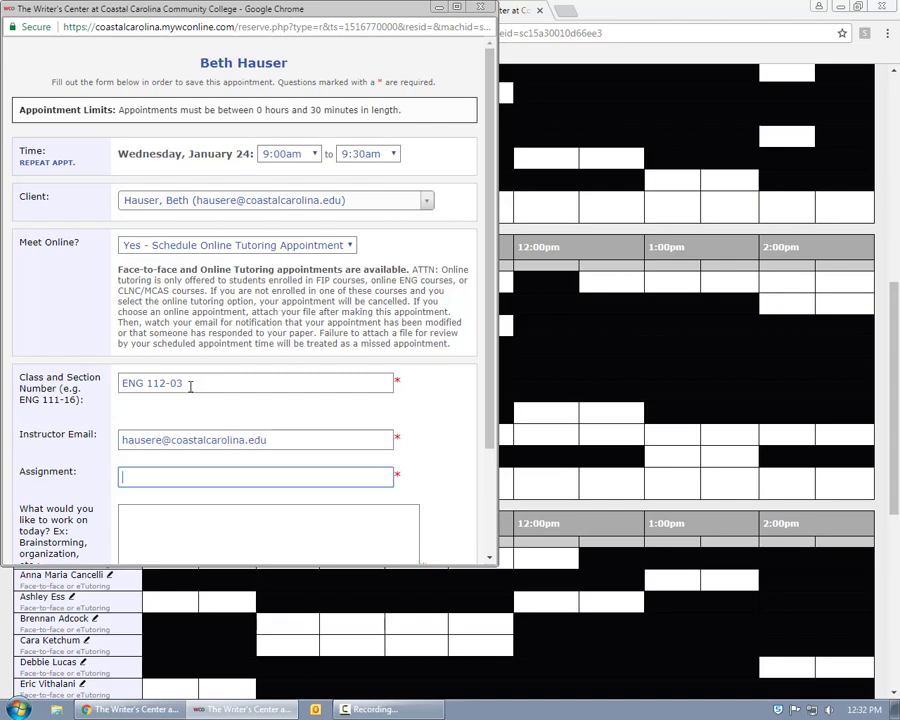
pyautogui.write('Rhetorical Analysi')
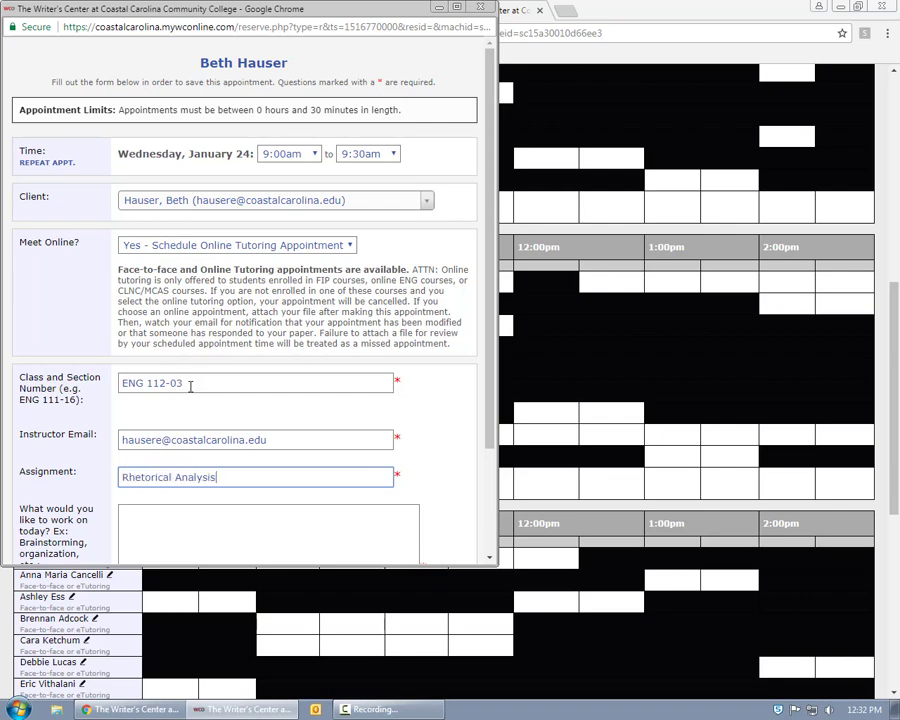
pyautogui.write('s')
pyautogui.press('Tab')
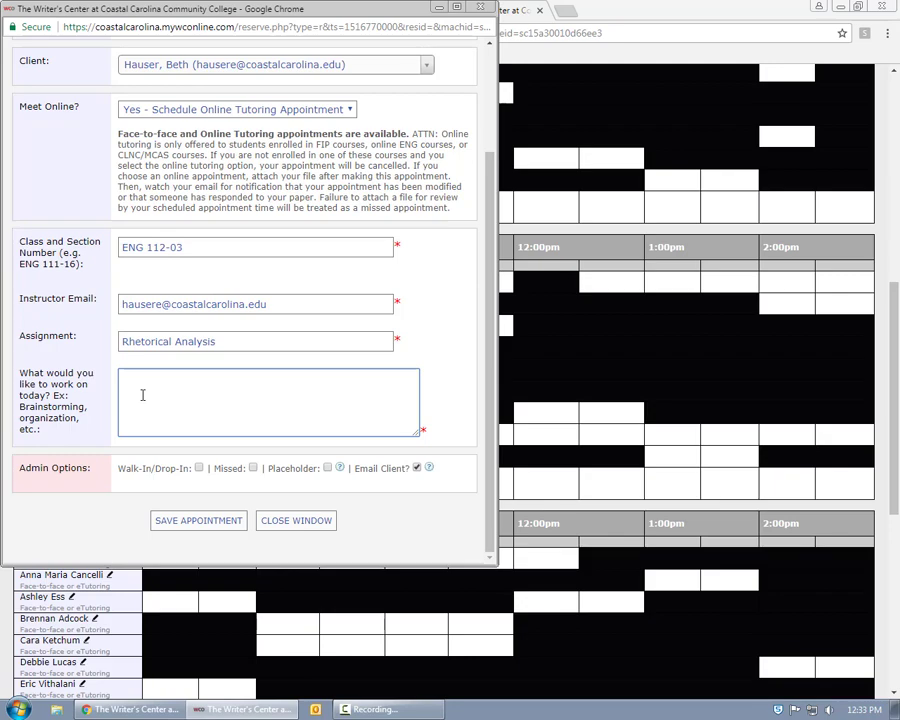
pyautogui.write("I'd like help with my pathos analysis and documentation (MLA).")
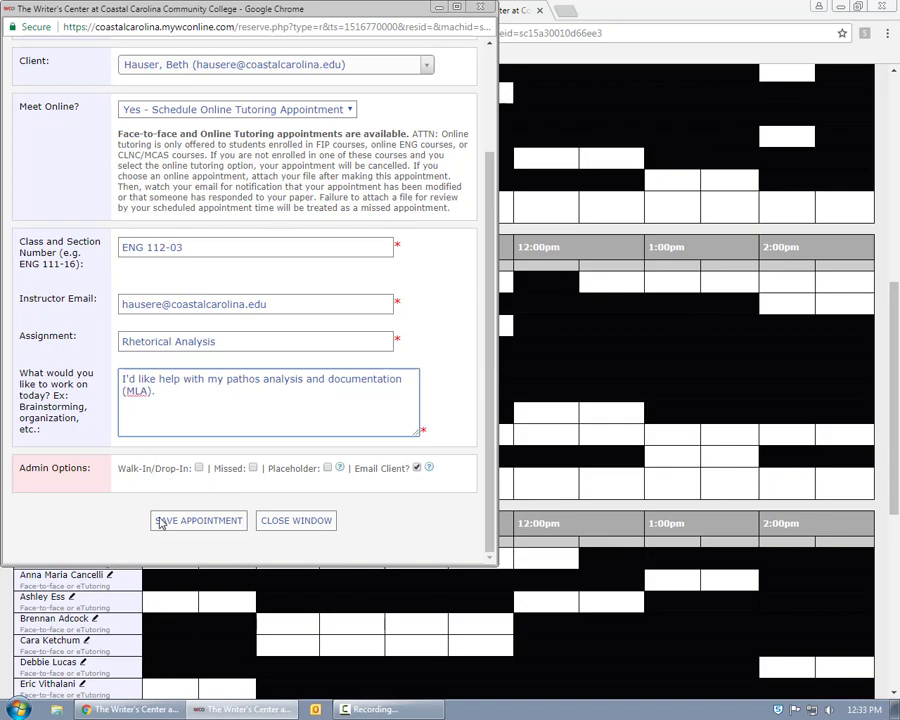
pyautogui.click(160, 521)
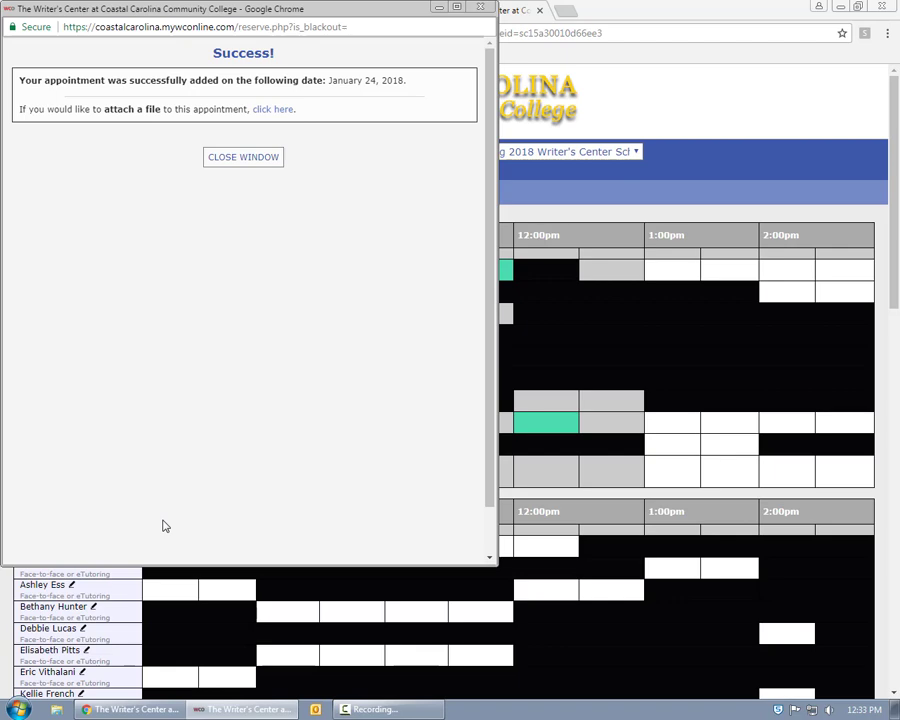
# Follow the 'attach a file' link on the Success page.
pyautogui.click(274, 110)
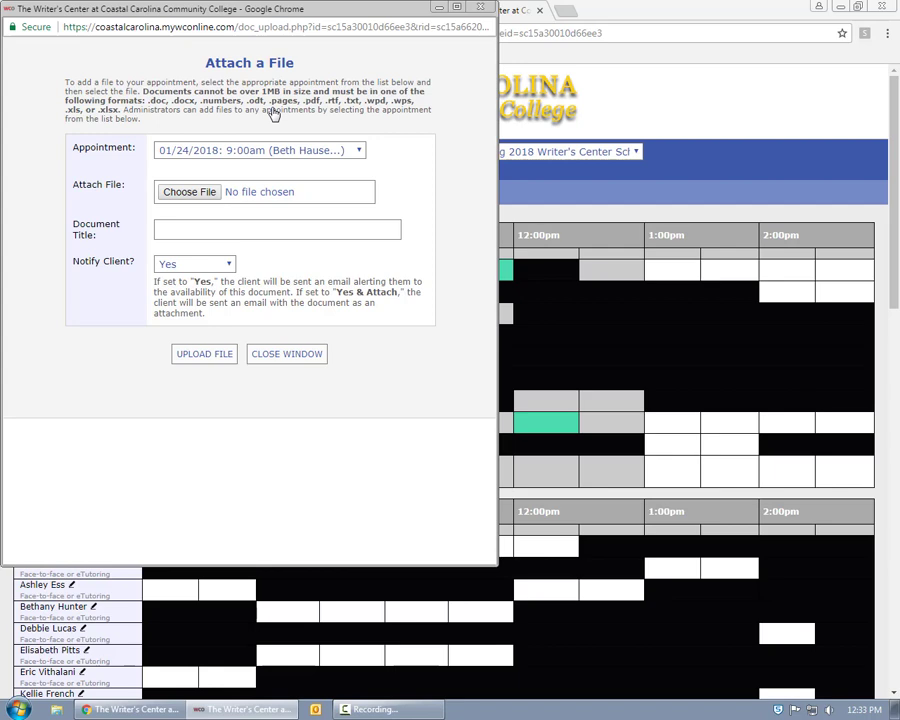
# Choose CRAExample-A Paper.docx as the file to attach.
pyautogui.click(208, 193)
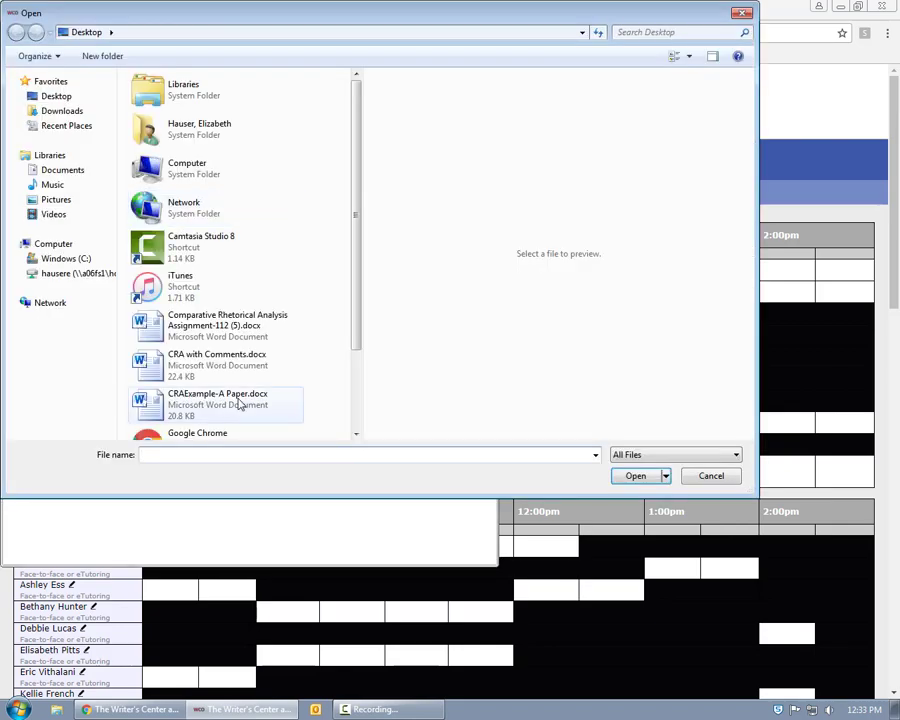
pyautogui.click(238, 401)
pyautogui.click(636, 477)
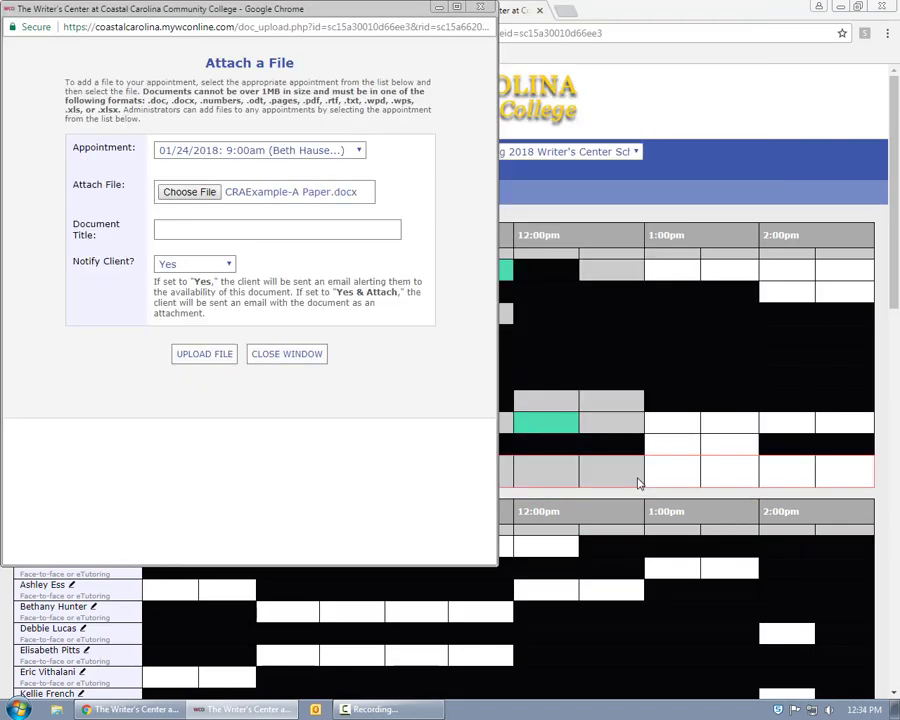
# Title it 'Rhetorical Analysis', keep client notification on Yes, and upload it.
pyautogui.click(209, 232)
pyautogui.write('R')
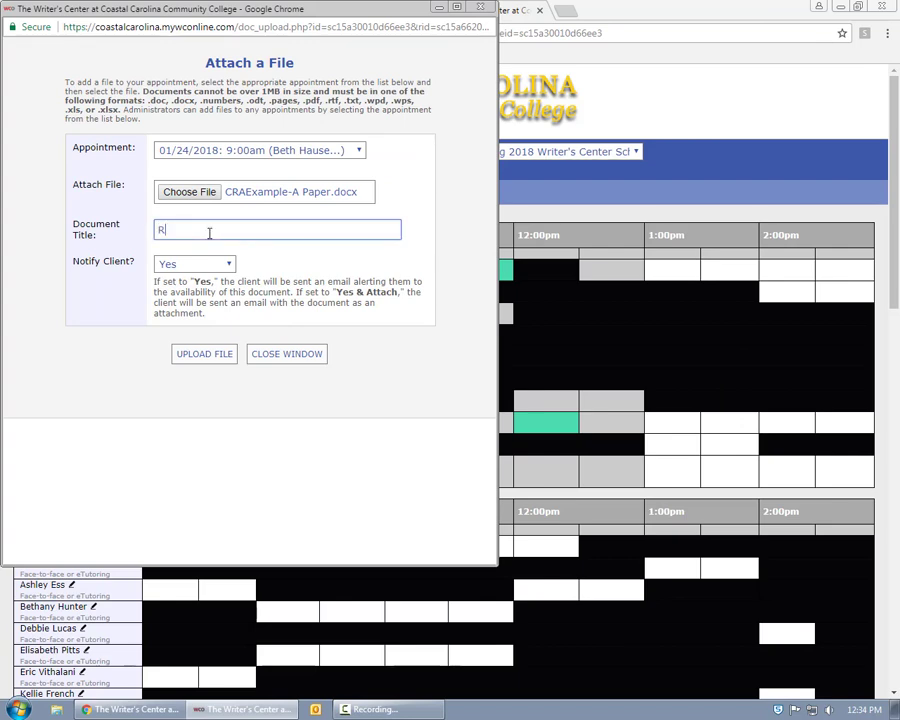
pyautogui.write('hetorical Analysis')
pyautogui.click(230, 265)
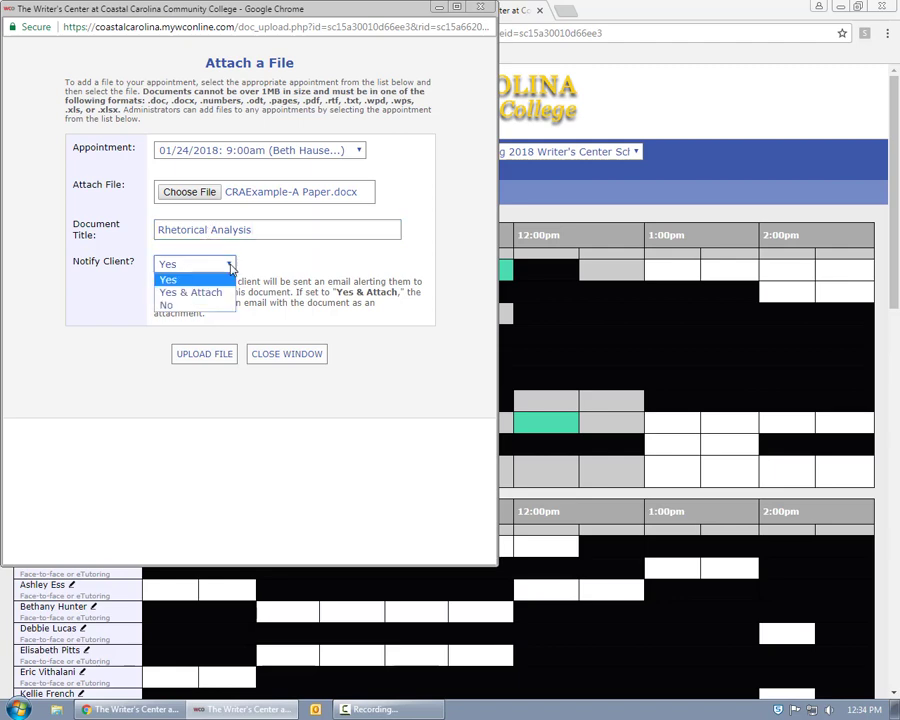
pyautogui.click(168, 279)
pyautogui.click(220, 356)
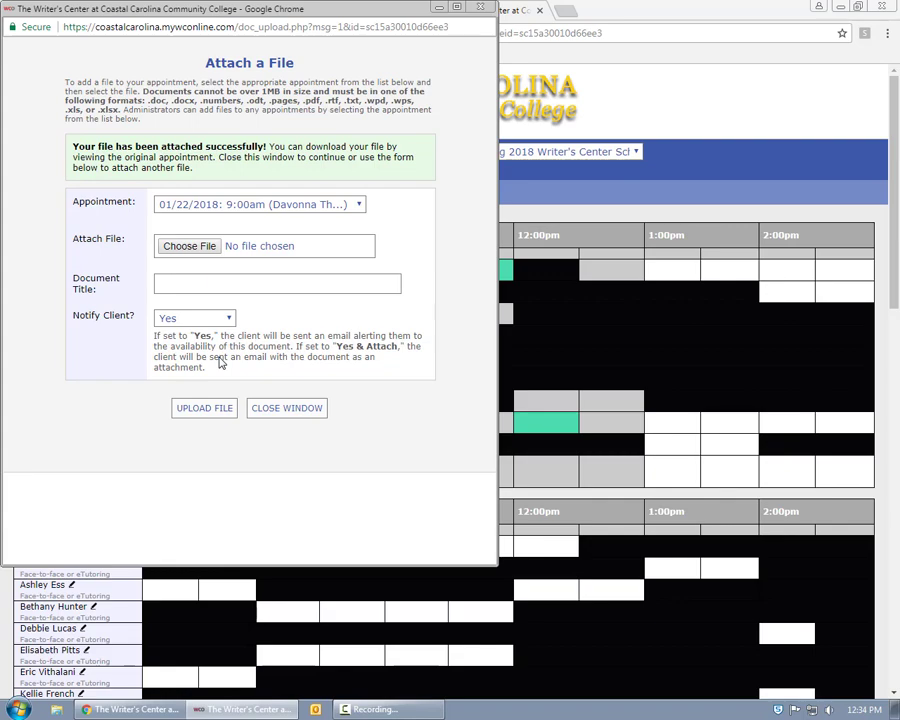
# Choose the Comparative Rhetorical Analysis assignment document and title it 'Assignment Sheet'.
pyautogui.click(190, 246)
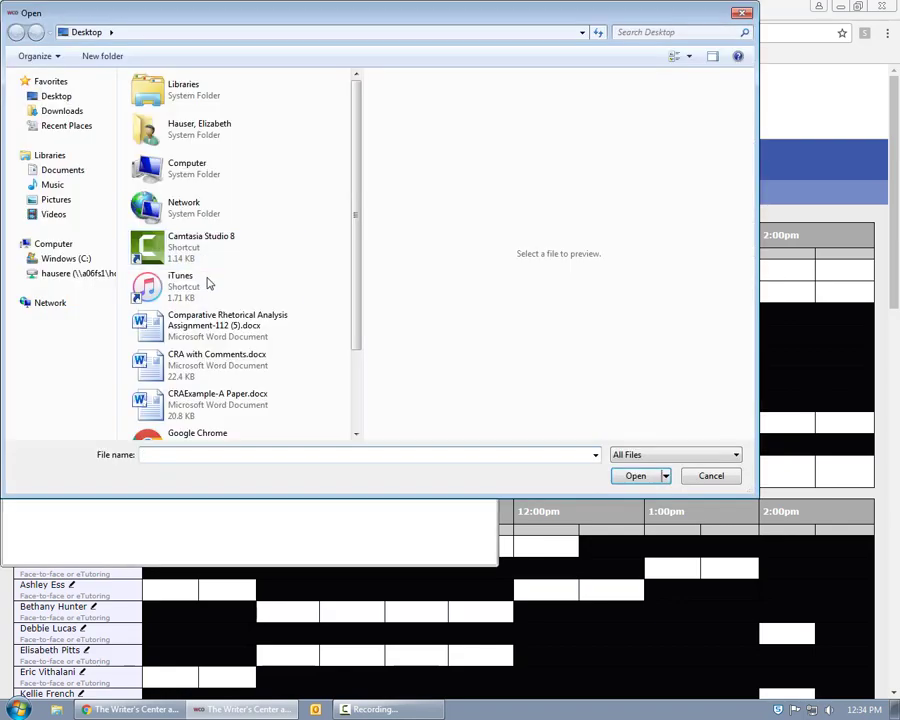
pyautogui.click(217, 320)
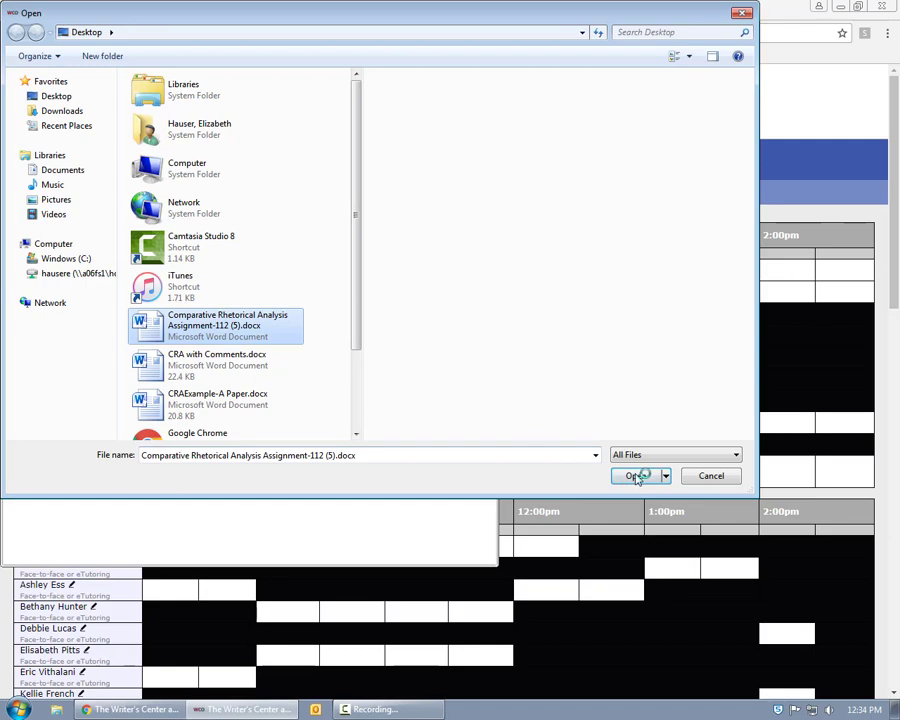
pyautogui.click(636, 476)
pyautogui.click(207, 284)
pyautogui.write('Assignment Sheet')
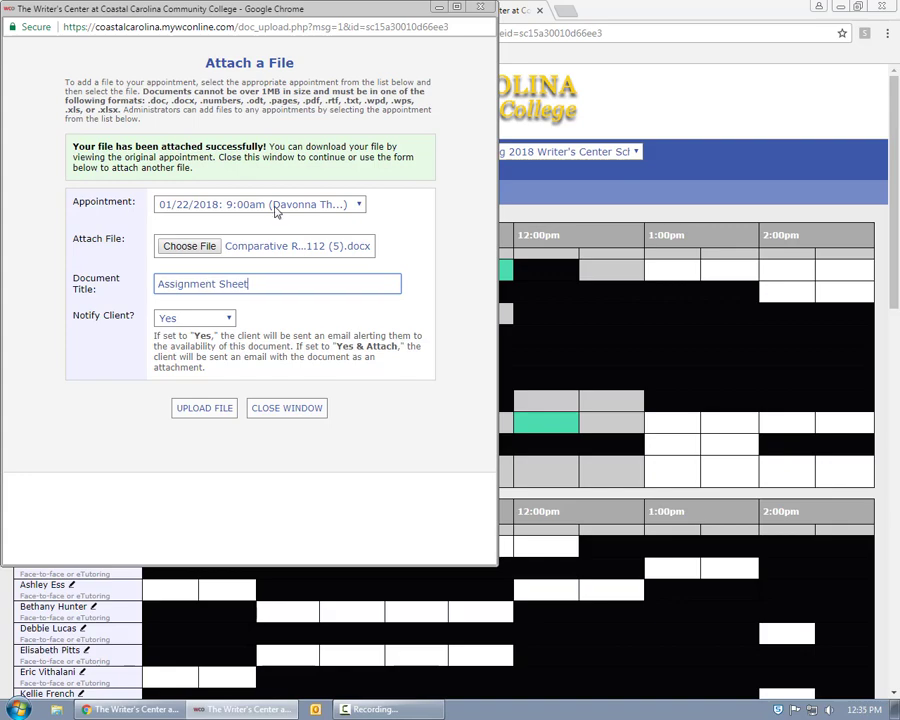
# Attach it to the January 24 9:00am appointment, upload, and close the window.
pyautogui.click(276, 208)
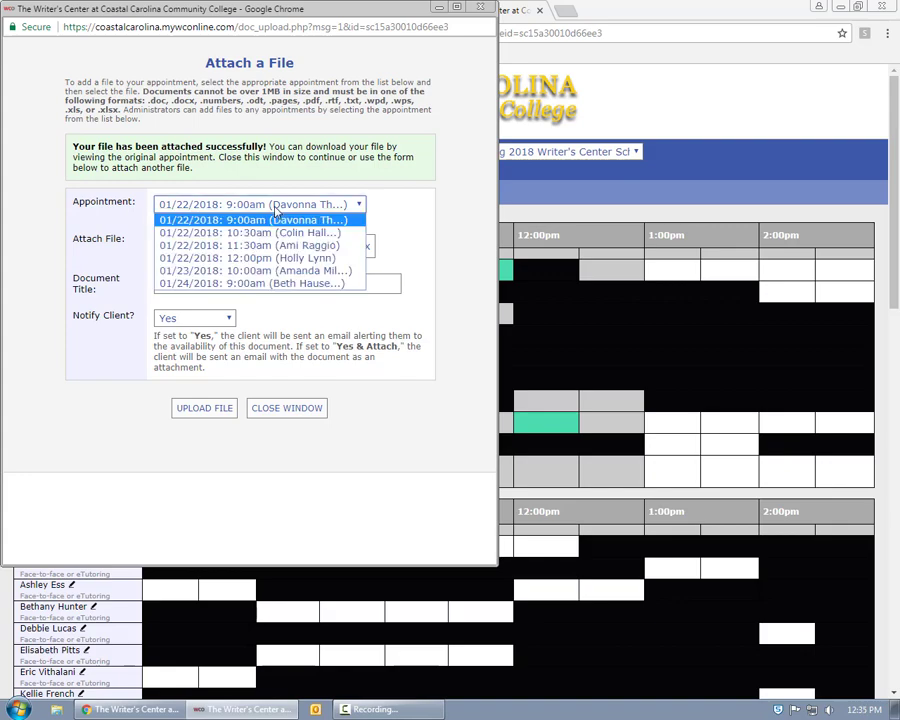
pyautogui.click(278, 285)
pyautogui.click(205, 408)
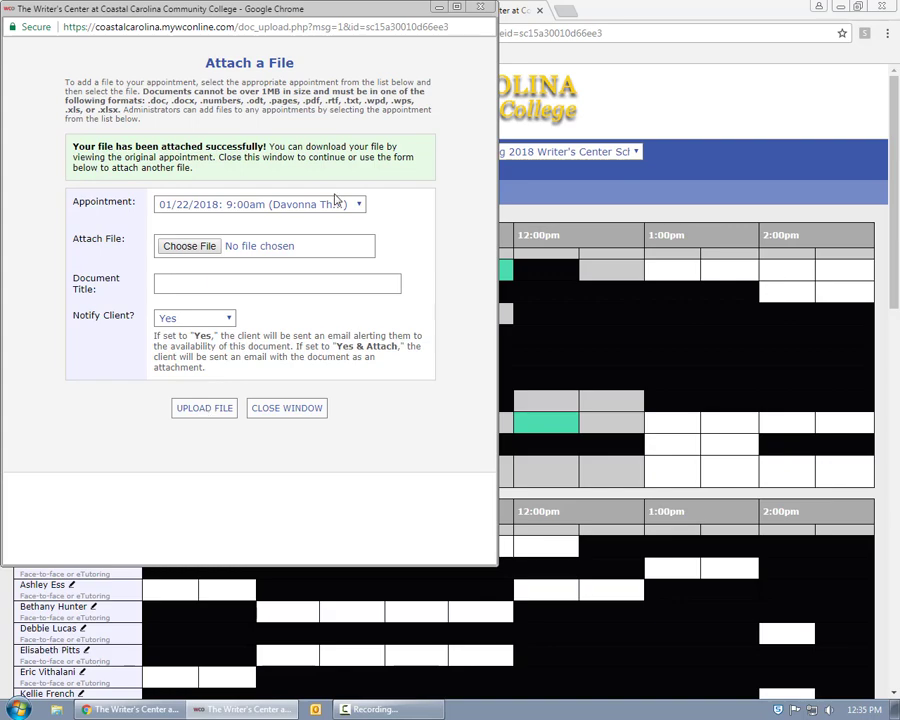
pyautogui.click(285, 409)
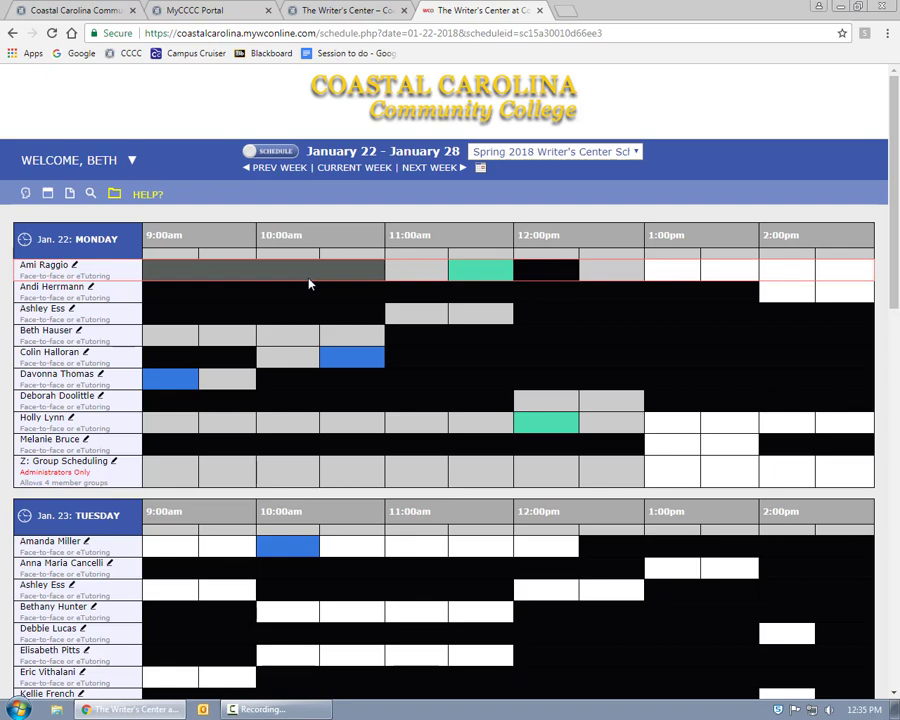
pyautogui.click(115, 196)
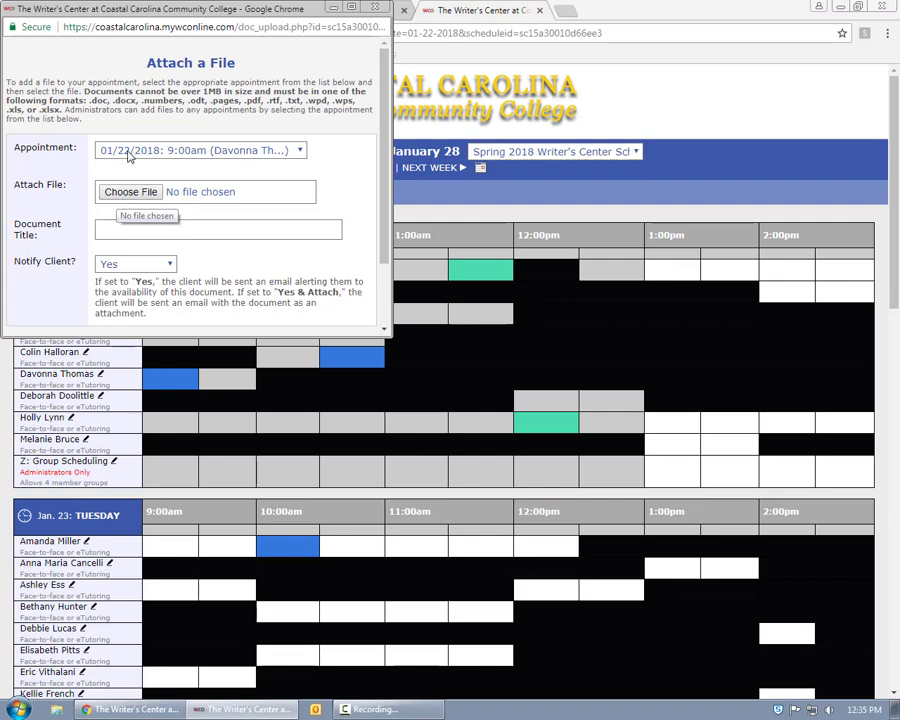
pyautogui.click(182, 151)
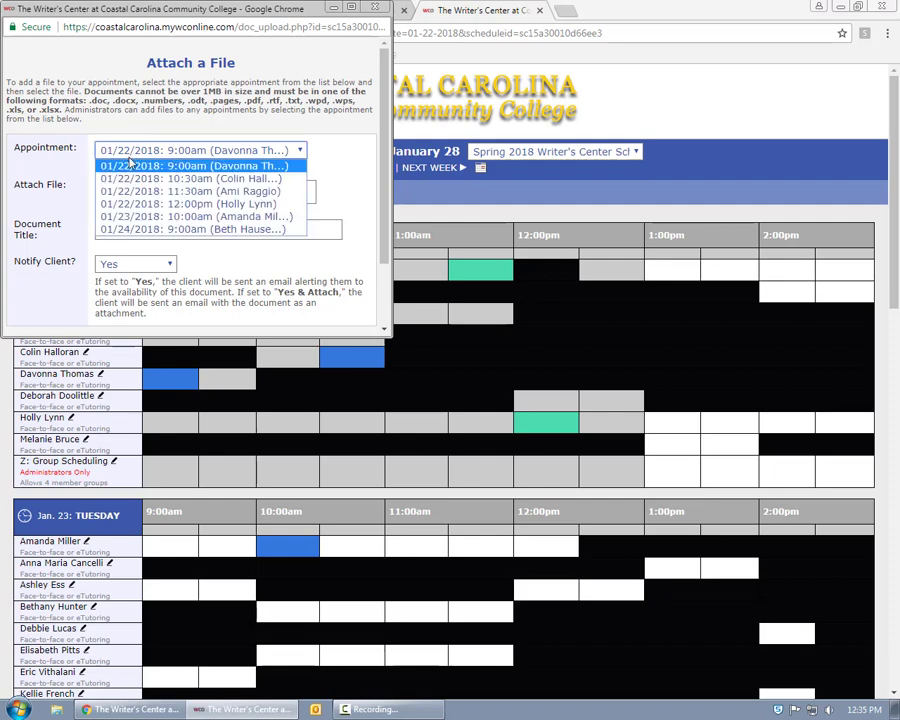
pyautogui.click(139, 230)
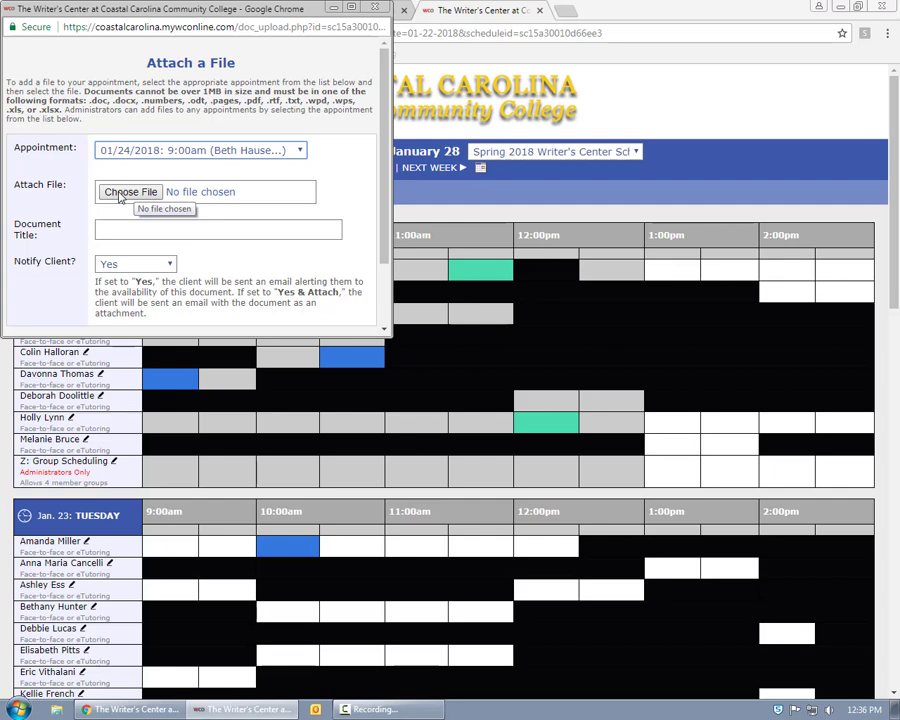
pyautogui.hotkey('ctrl', 'w')
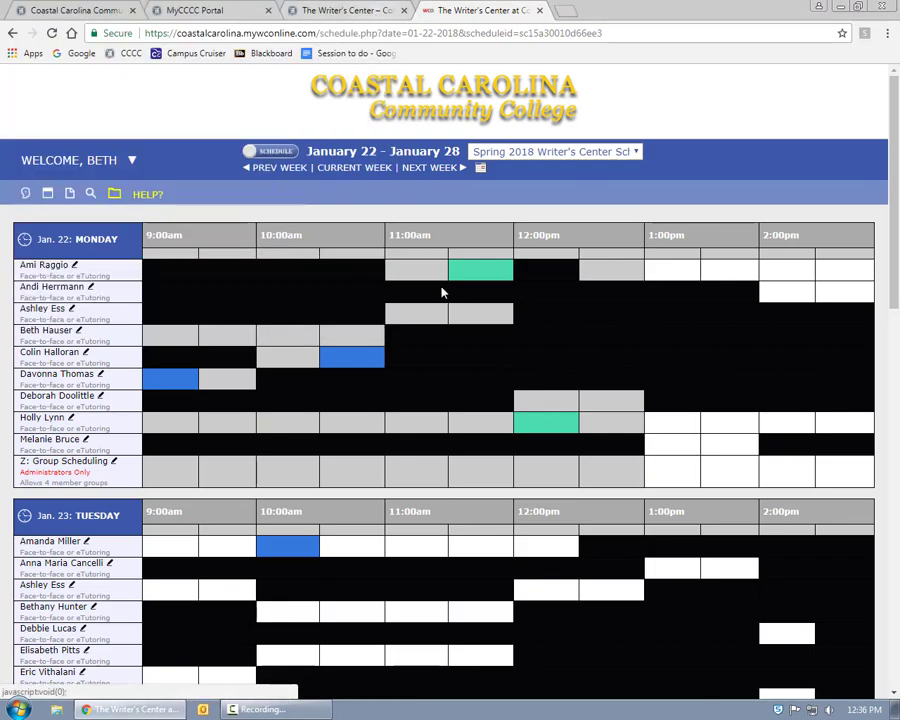
# Open the Wednesday, January 24 9:00am appointment and view its attached files.
pyautogui.scroll(-2, 440, 290)
pyautogui.scroll(-6, 450, 306)
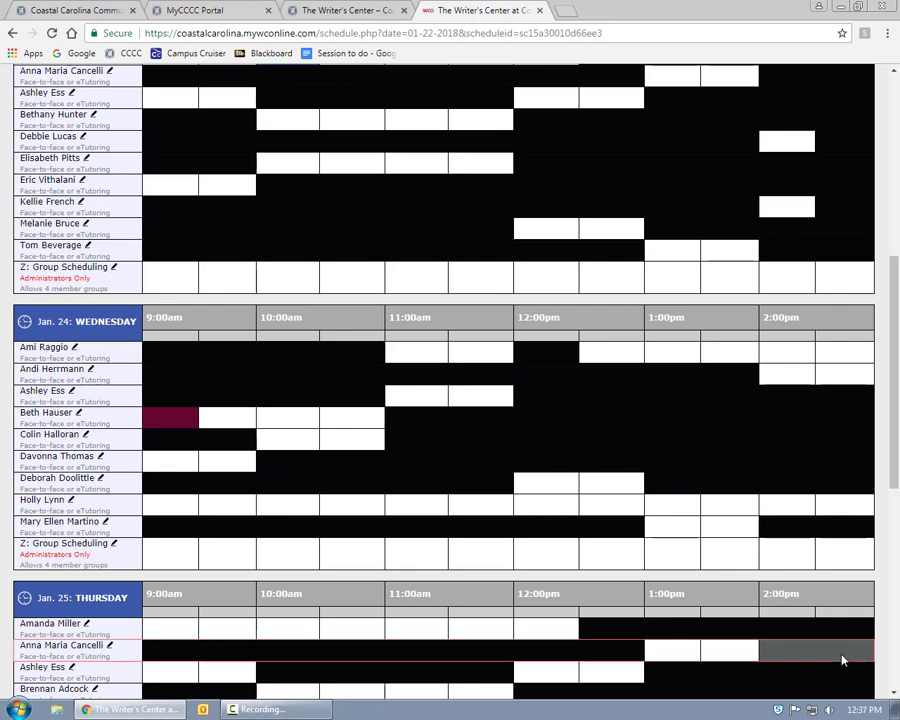
pyautogui.click(179, 420)
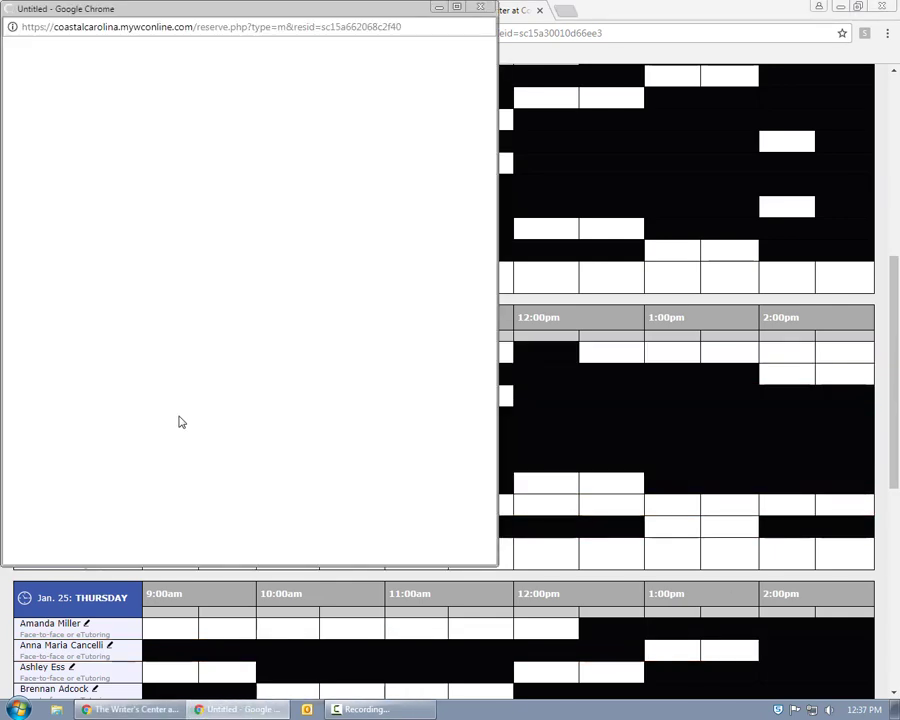
pyautogui.scroll(-1, 179, 421)
pyautogui.scroll(-1, 179, 421)
# Download RhetoricalAnalysiswithComments.docx, open it in Word, and enable editing.
pyautogui.click(160, 406)
pyautogui.click(88, 548)
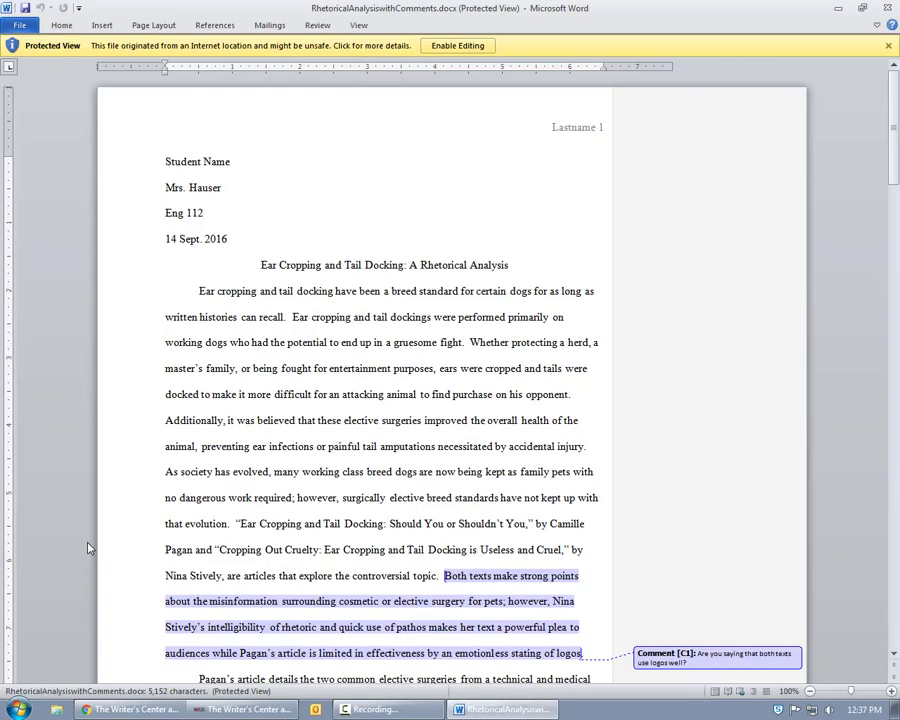
pyautogui.click(462, 46)
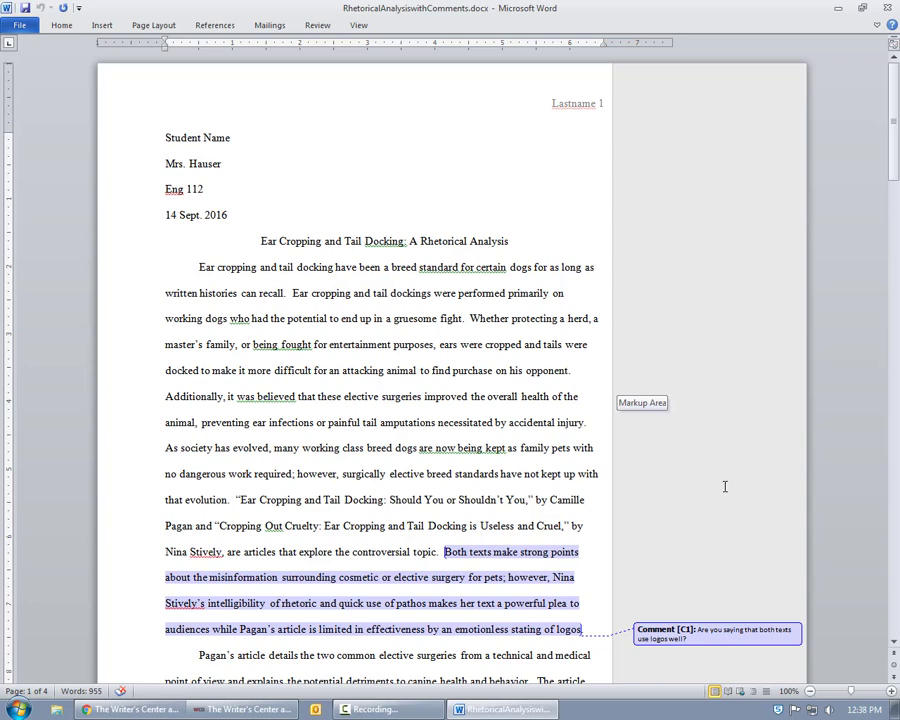
pyautogui.scroll(-1, 722, 556)
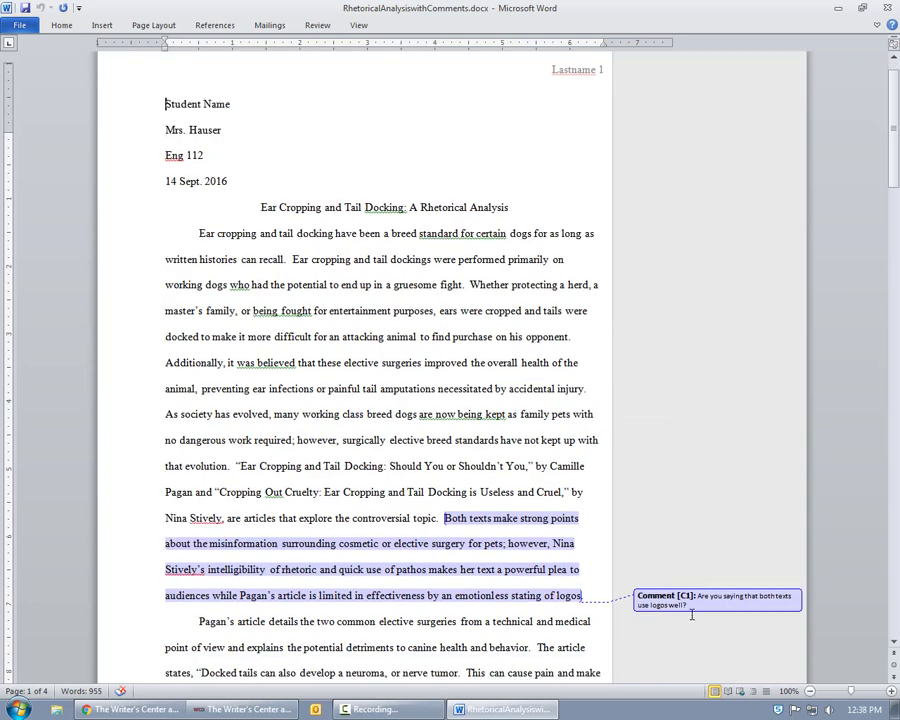